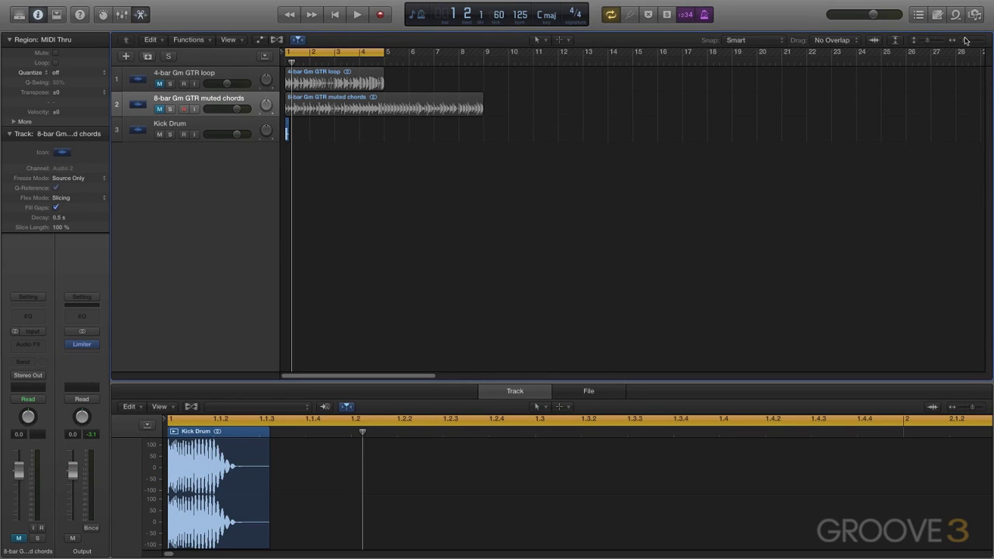
- Zoom in horizontally and select the short Kick Drum region at the start of bar 1
left_click(966, 41)
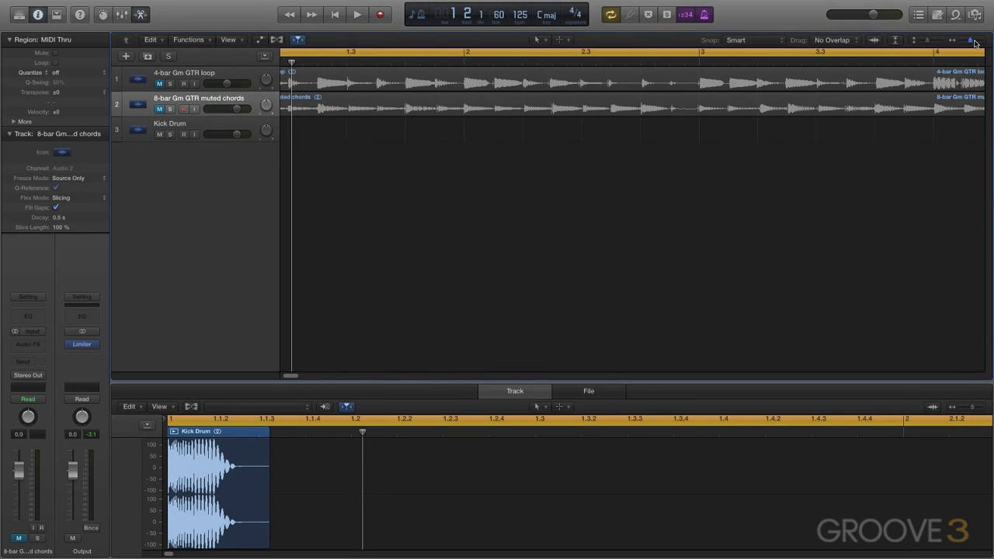
left_click_drag(290, 377, 278, 370)
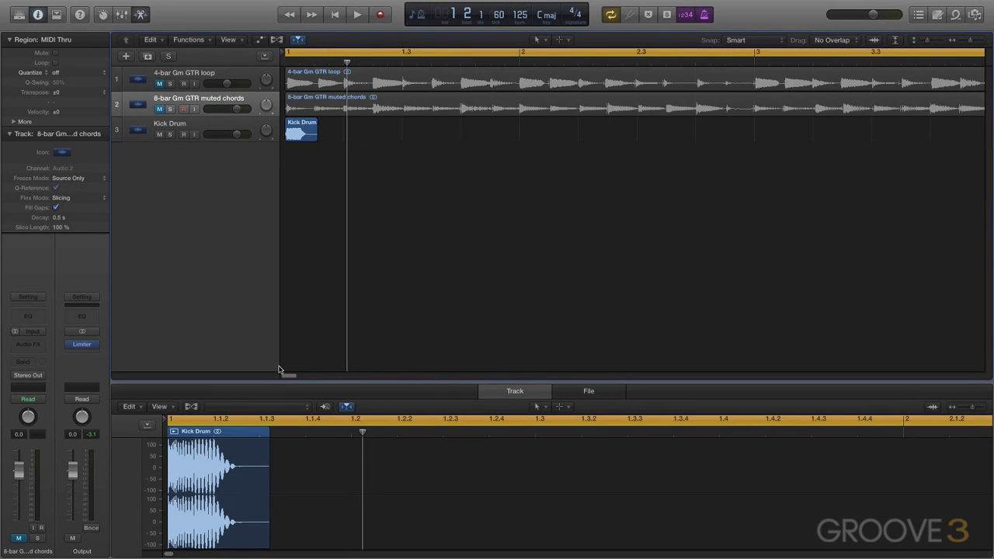
left_click(299, 128)
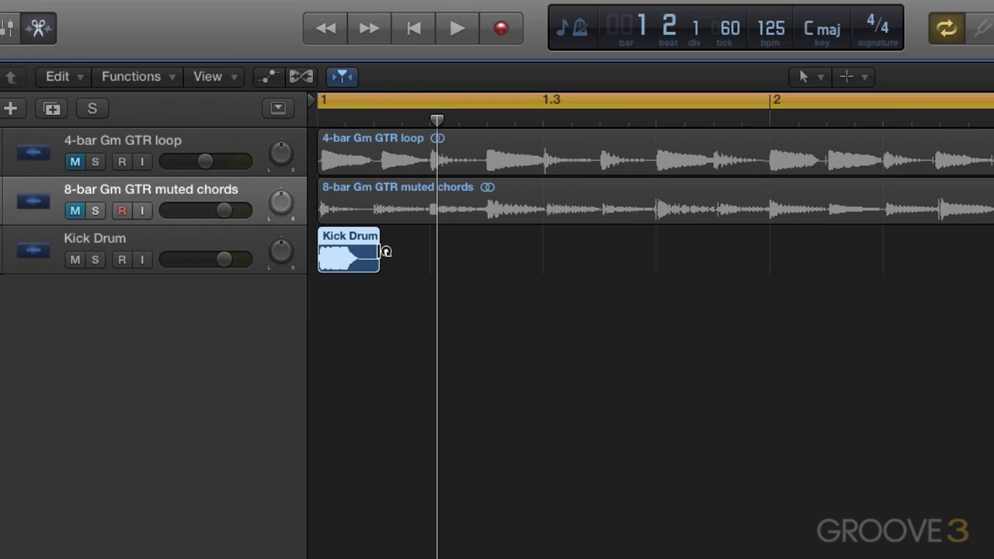
- Trim the Kick Drum region to end near 1.1.3 as a single unlooped hit
left_click_drag(384, 251, 993, 242)
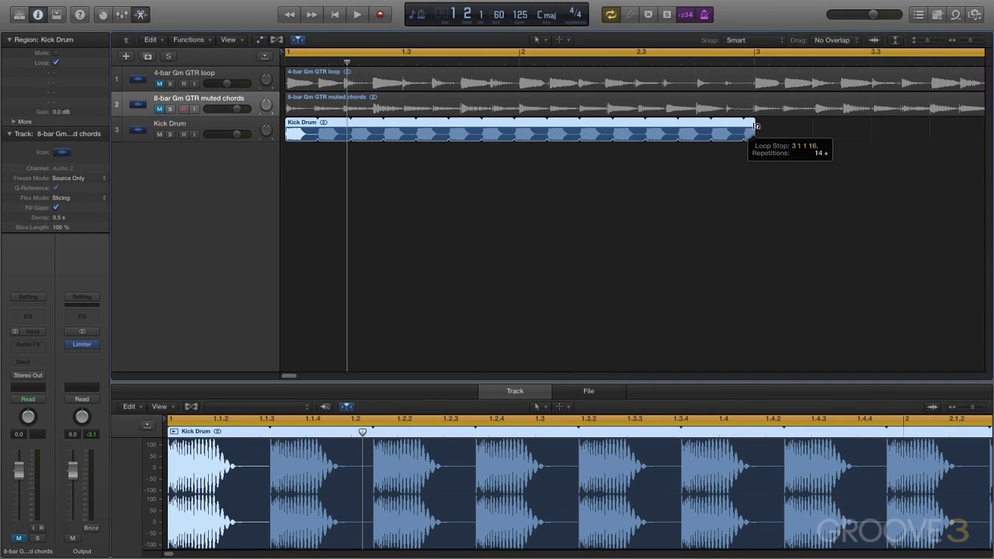
left_click_drag(756, 125, 757, 126)
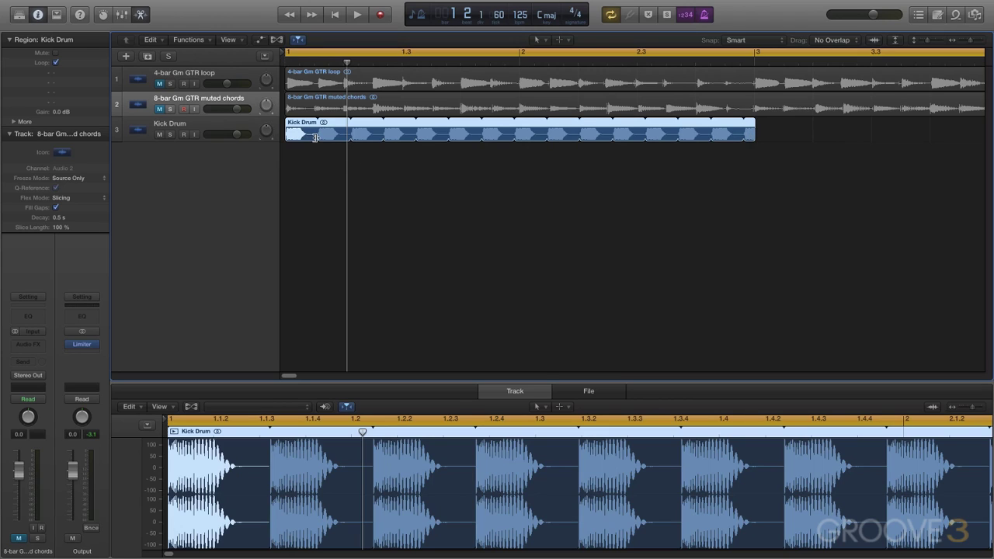
left_click_drag(972, 43, 977, 42)
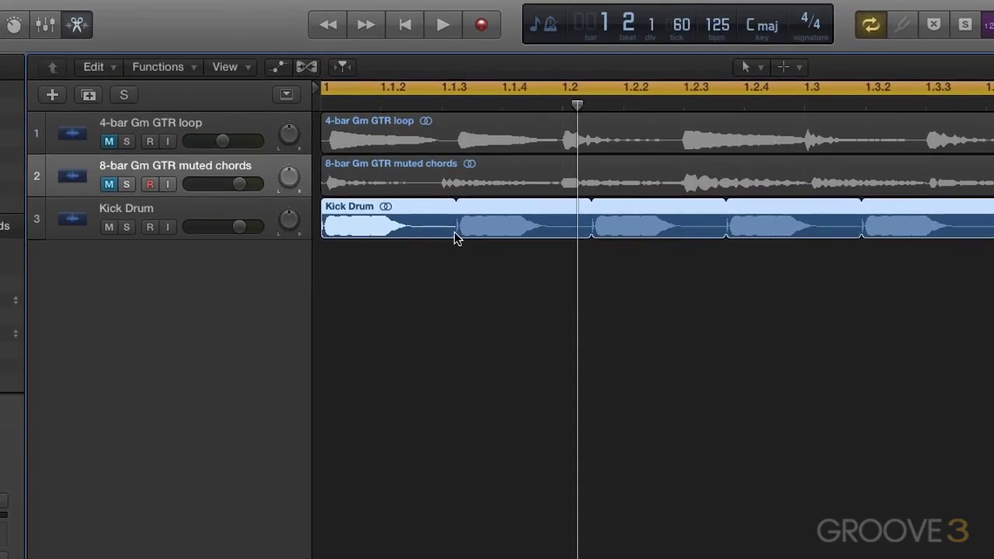
left_click_drag(364, 140, 353, 138)
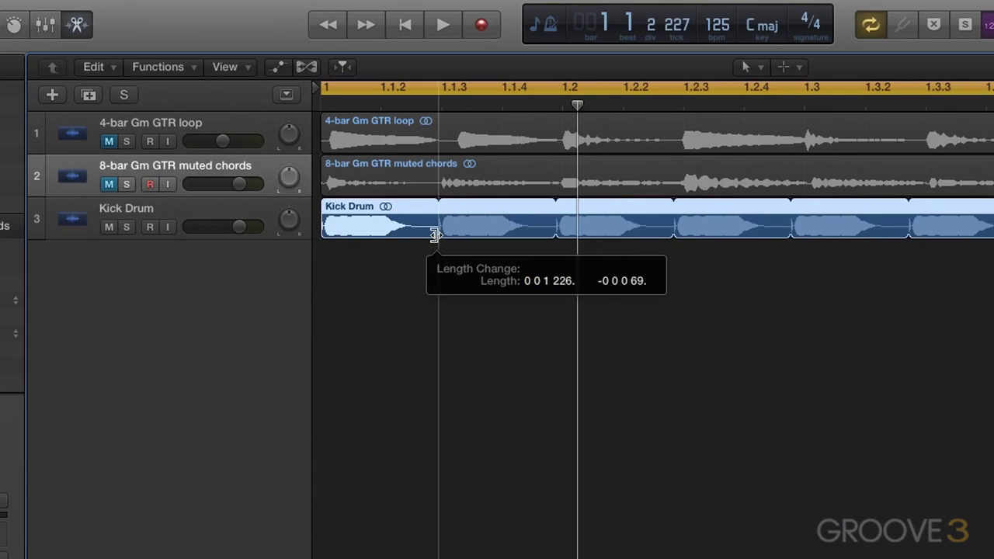
left_click_drag(435, 235, 504, 233)
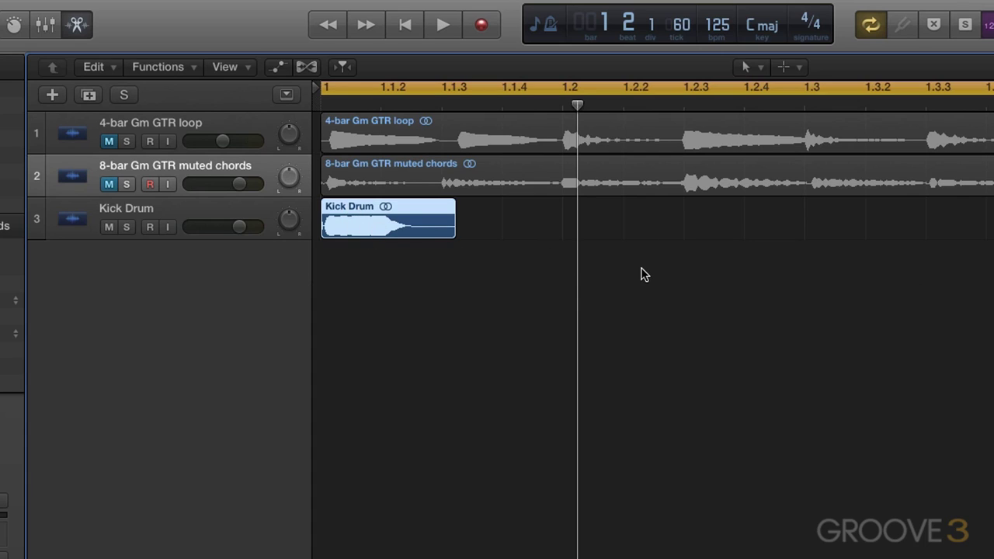
- Copy the kick region onto beats 2, 3 and 4 of bar 1, then select all four
left_click_drag(367, 206, 993, 222)
left_click(836, 206)
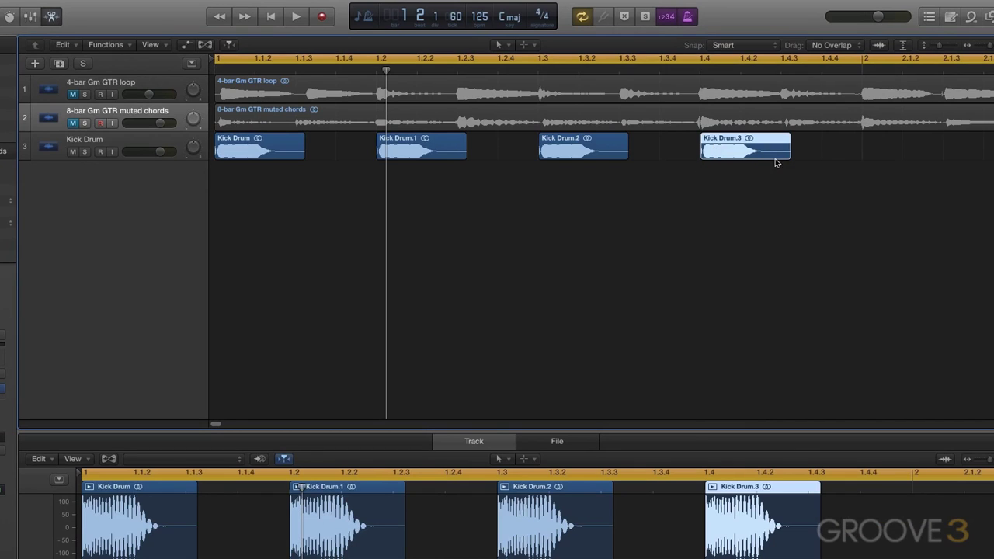
left_click_drag(869, 147, 257, 146)
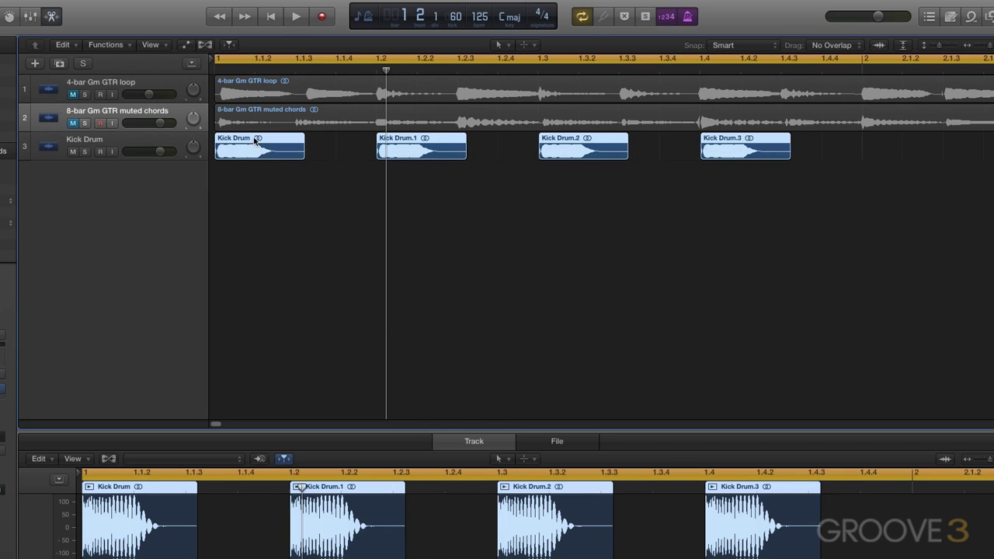
- Pack the four kick regions with Folder > Pack Folder and return to the main arrangement
right_click(256, 140)
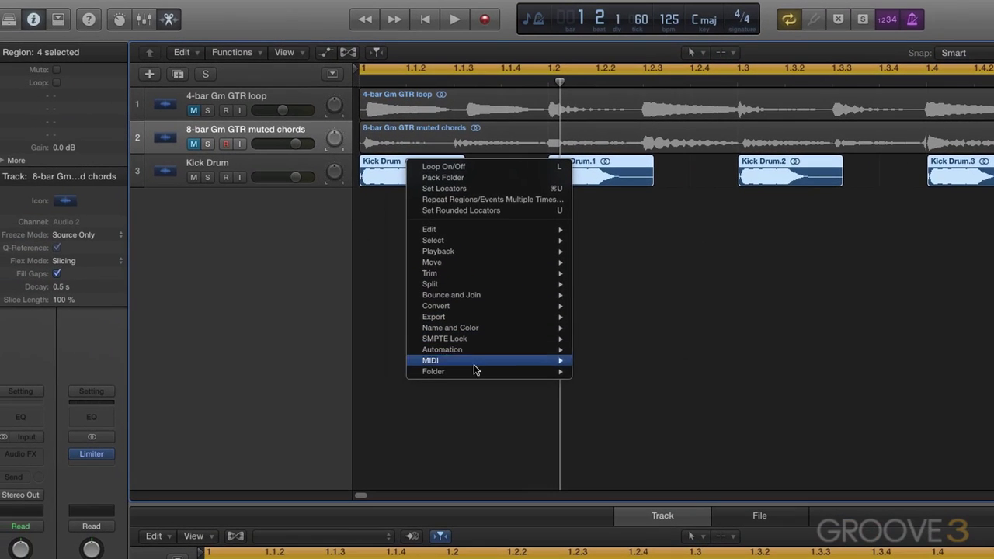
mouse_move(315, 321)
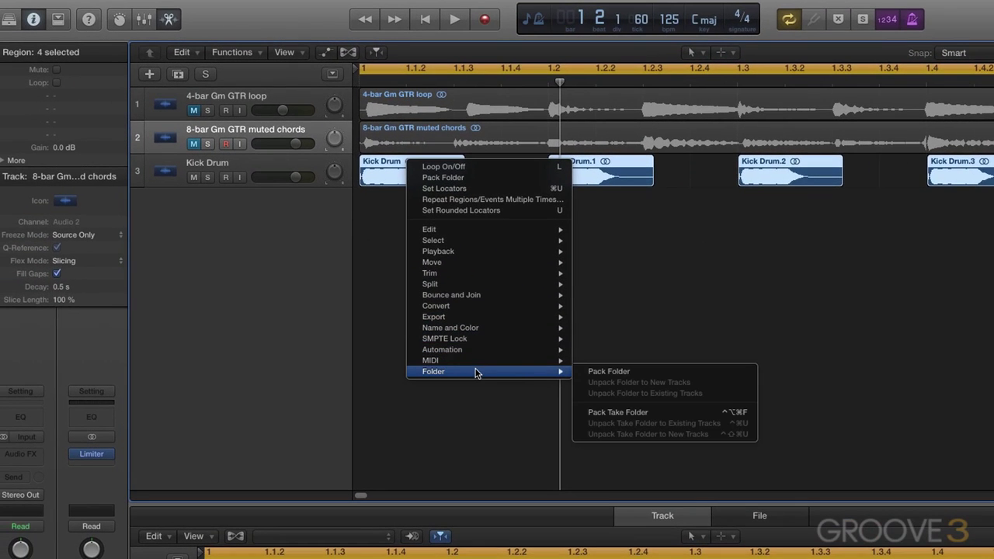
left_click(597, 373)
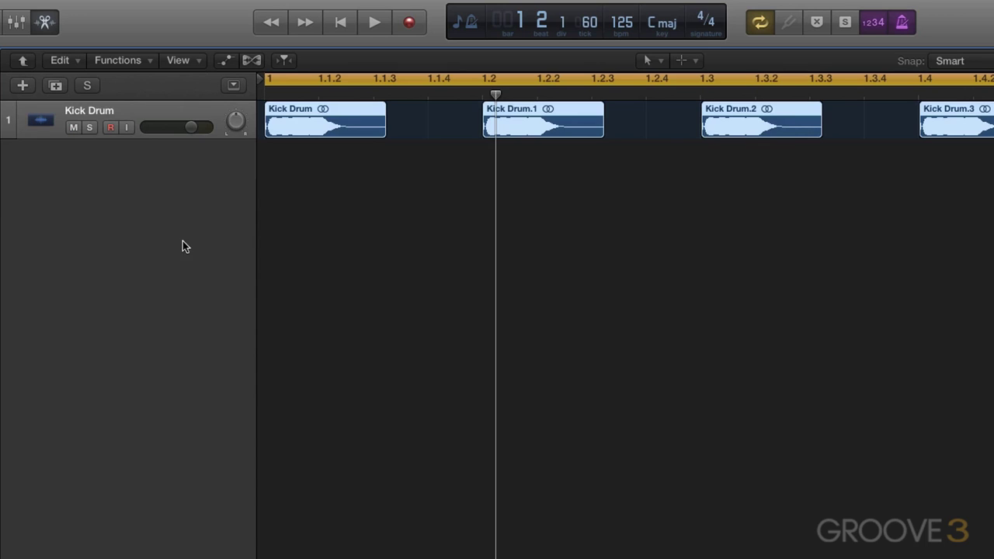
left_click(21, 63)
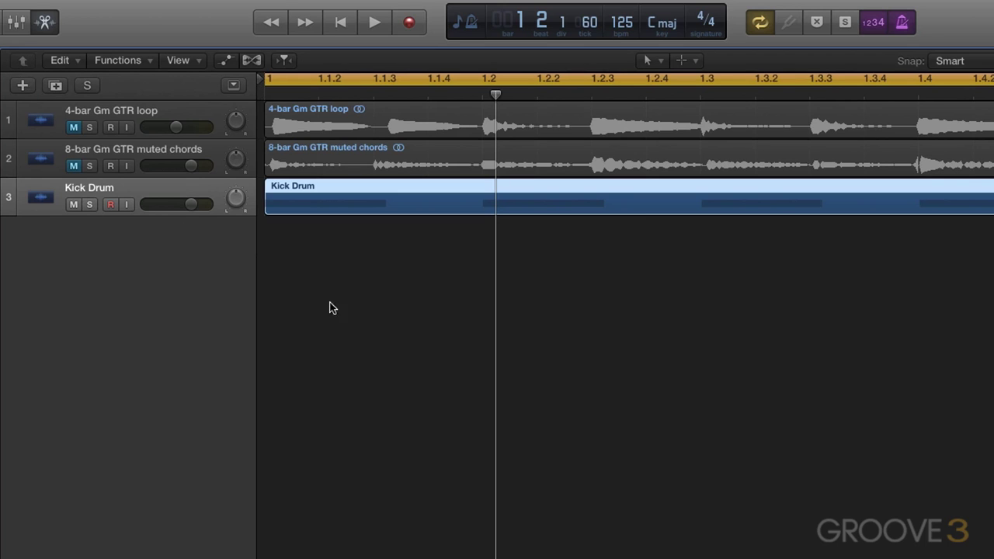
- Loop the Kick Drum folder region so it repeats through bar 2 and stops near bar 3
double_click(350, 192)
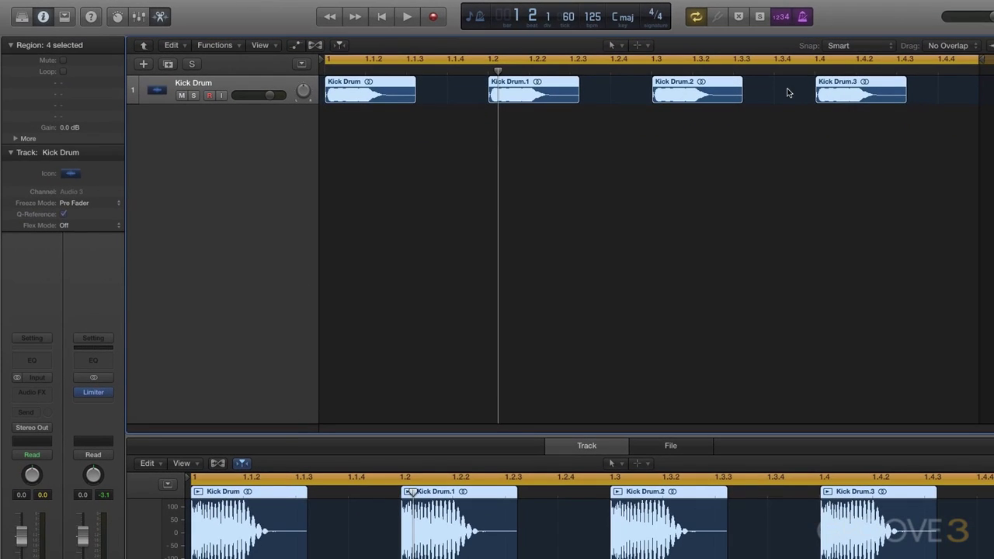
left_click(143, 45)
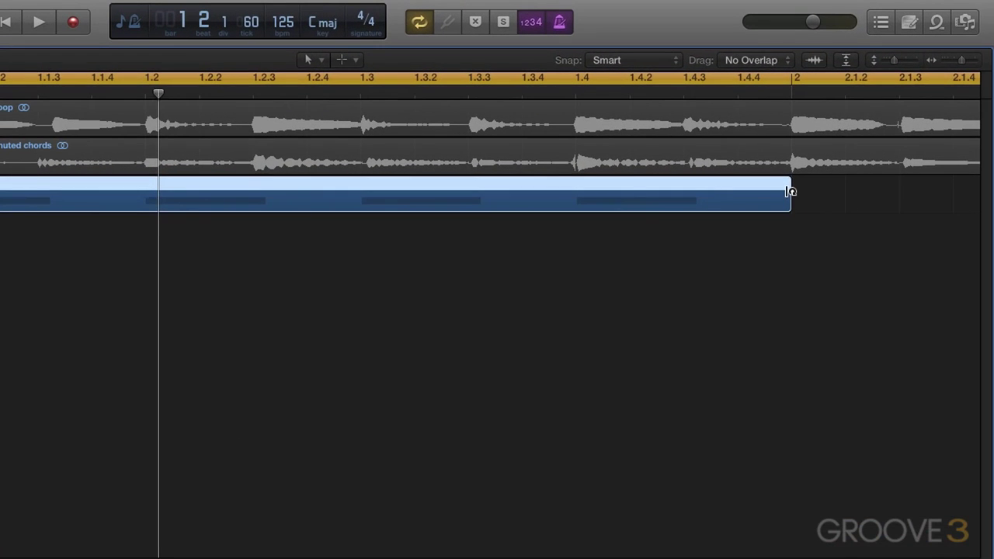
left_click_drag(791, 190, 931, 197)
key("z")
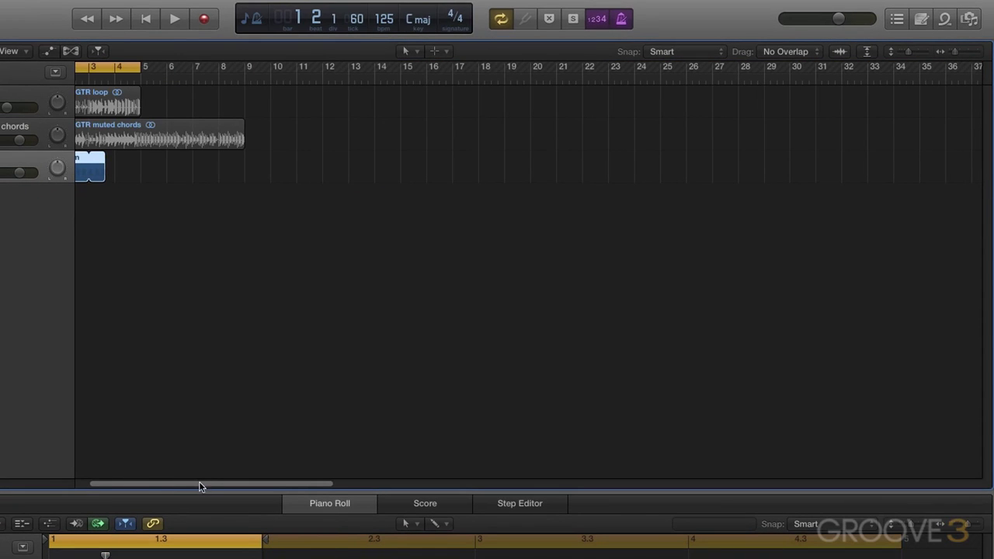
left_click_drag(201, 484, 160, 483)
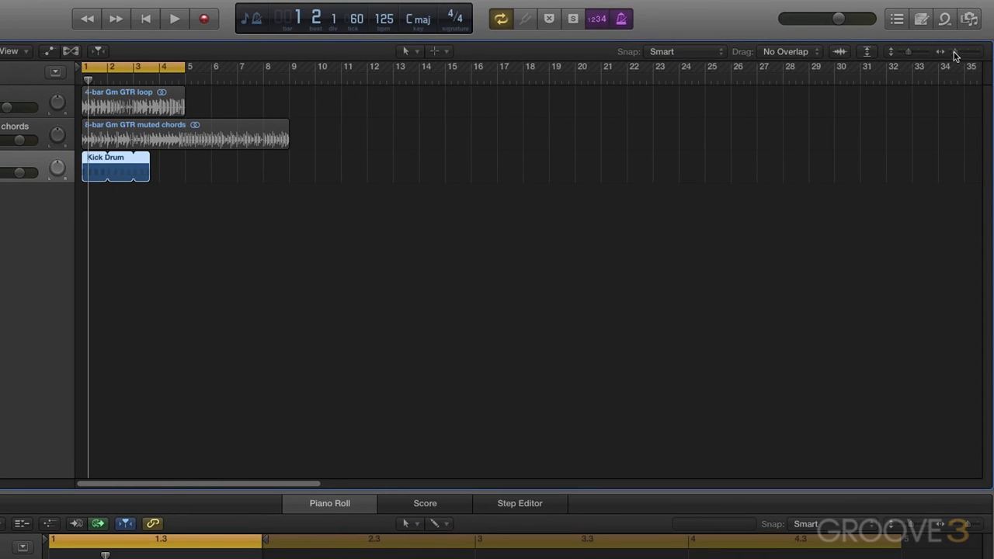
key("z")
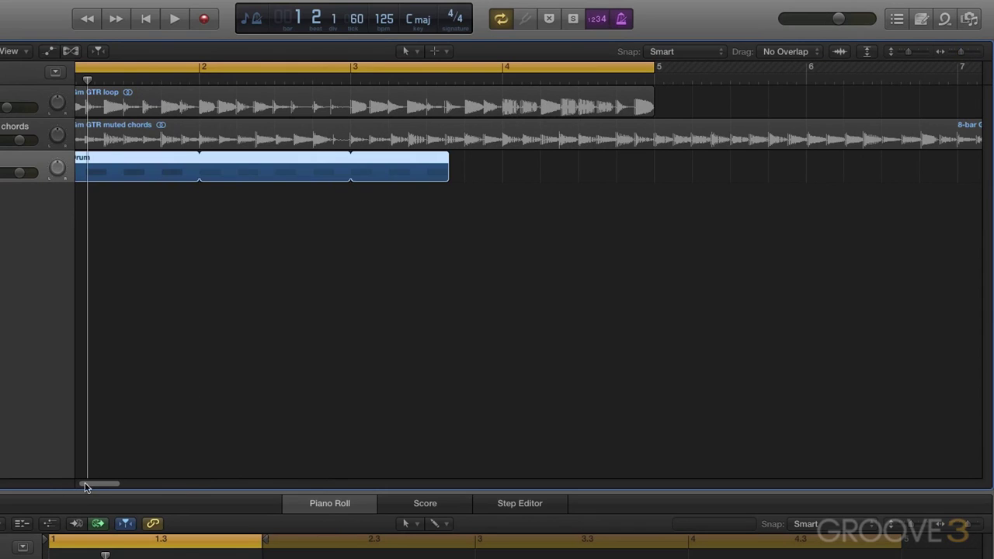
left_click_drag(88, 484, 83, 483)
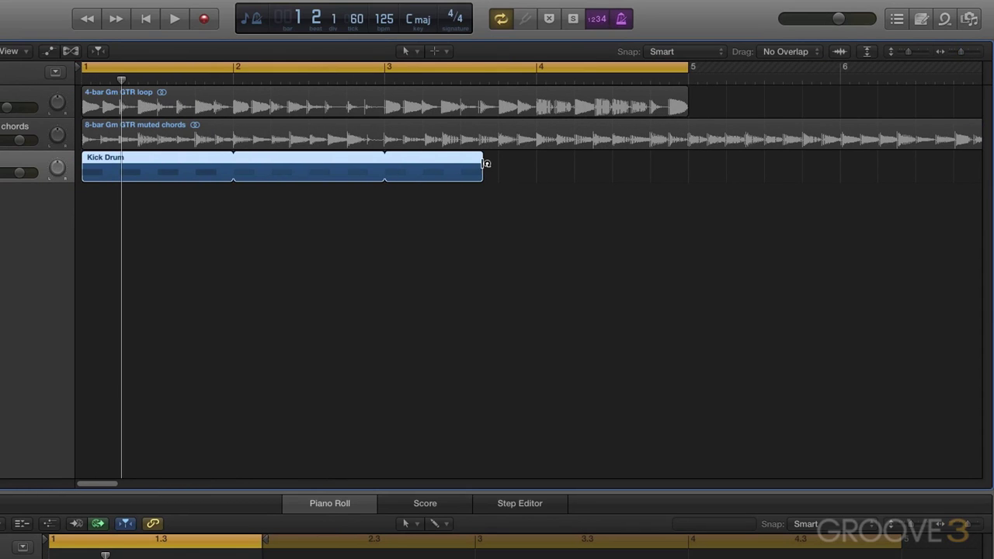
left_click_drag(483, 157, 722, 157)
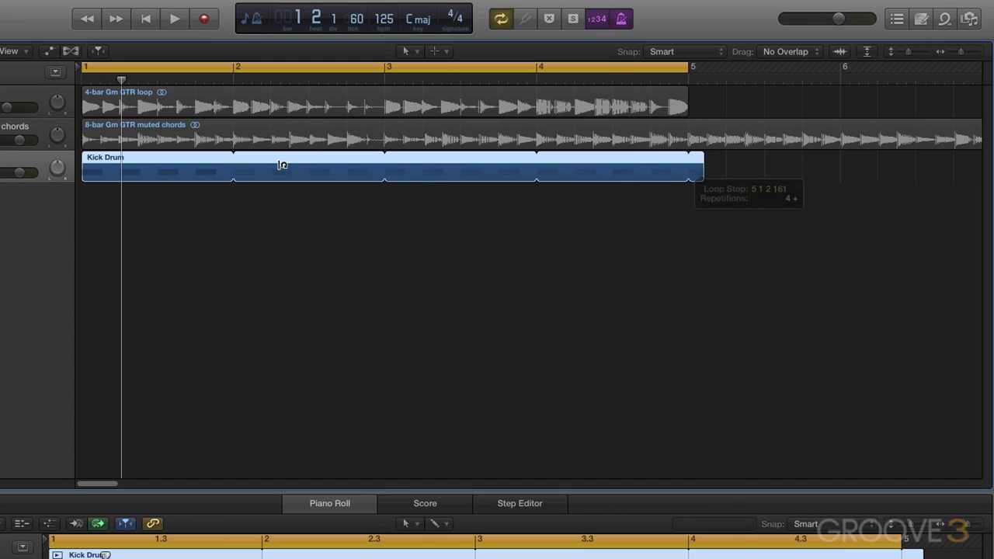
left_click_drag(701, 158, 216, 163)
- Turn on Playback > Loop On/Off for the Kick Drum folder region
right_click(215, 155)
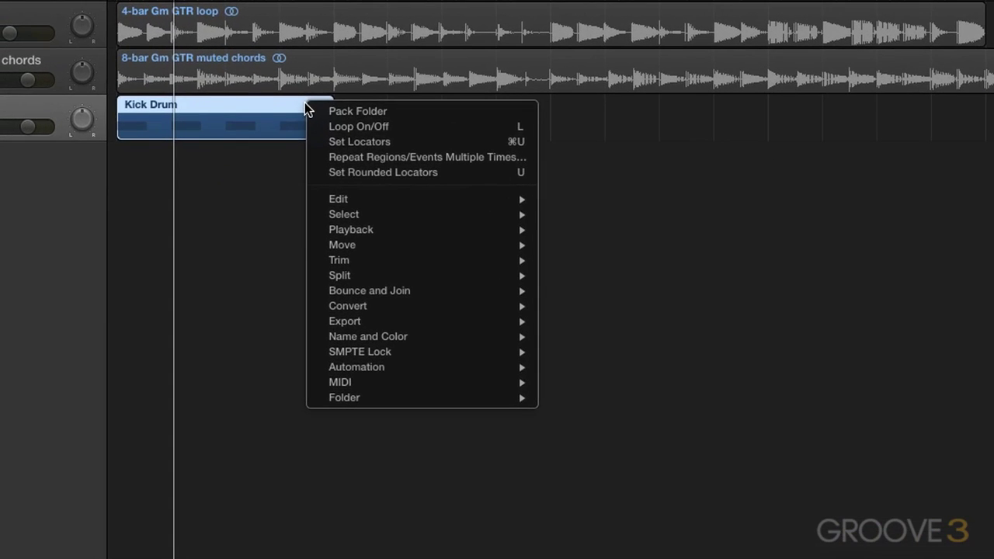
mouse_move(278, 255)
mouse_move(406, 230)
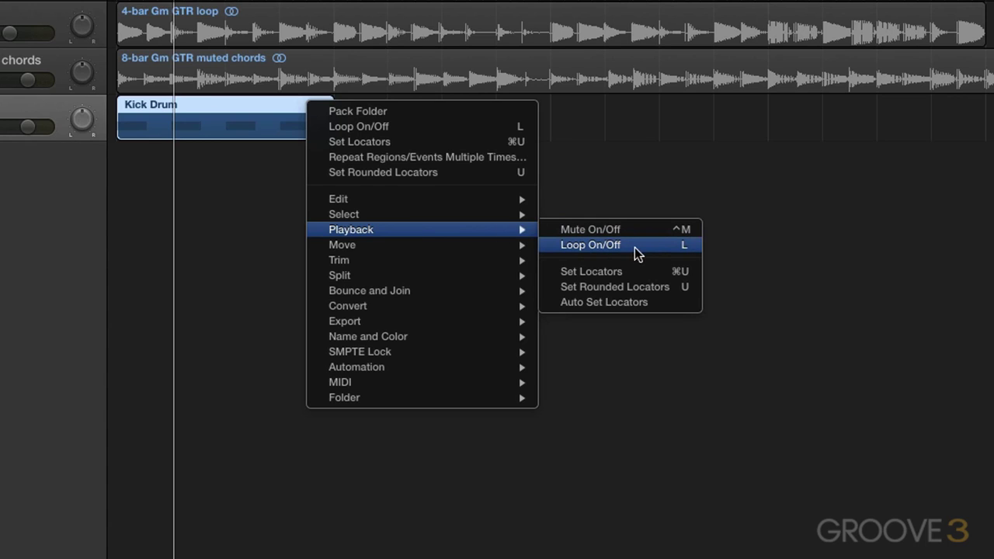
left_click(686, 246)
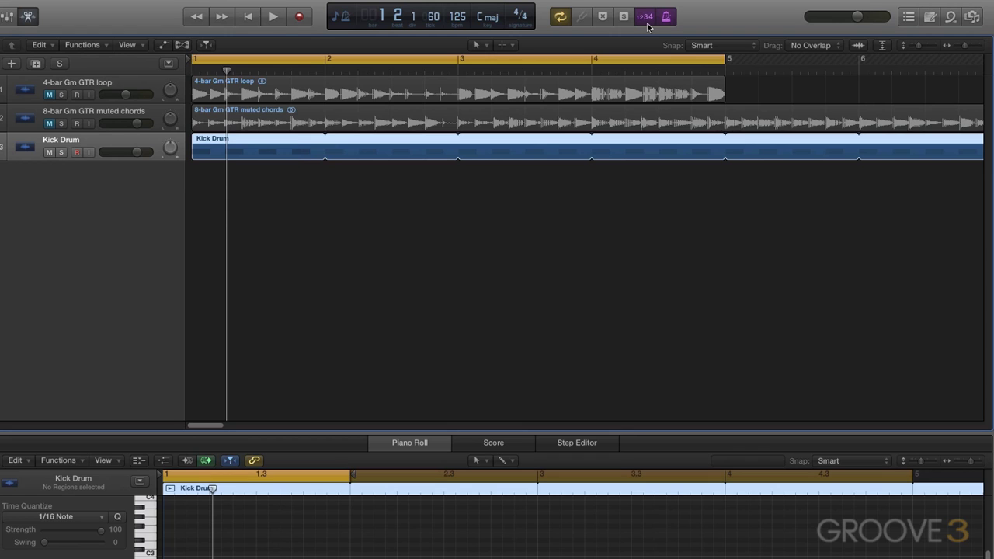
- Audition with the 4-bar Gm GTR loop track unmuted, then open the Kick Drum folder
key("space")
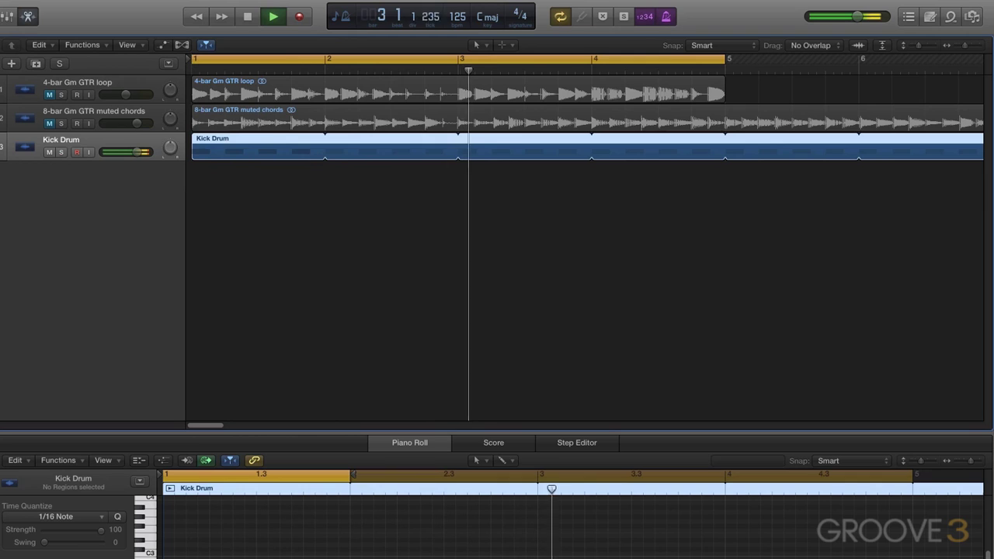
left_click(50, 95)
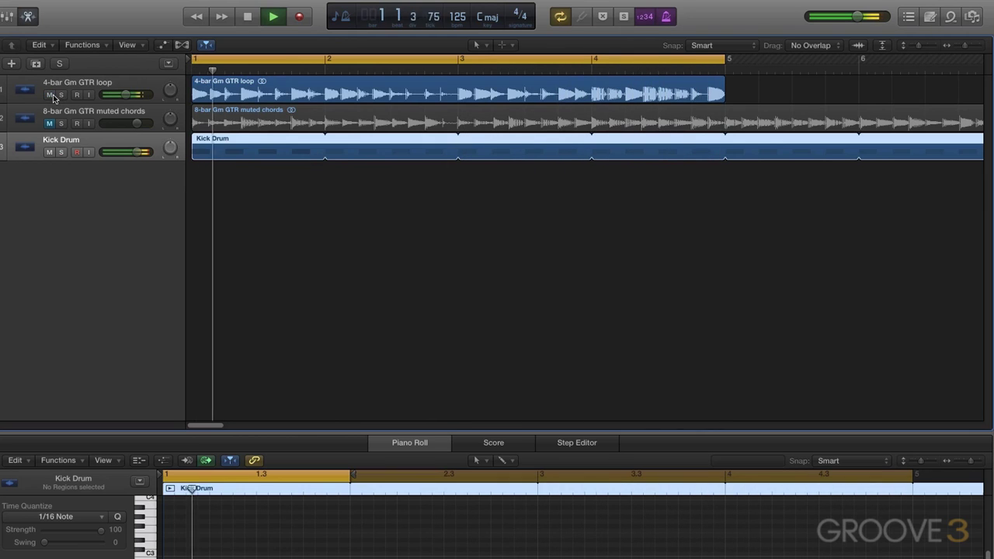
key("space")
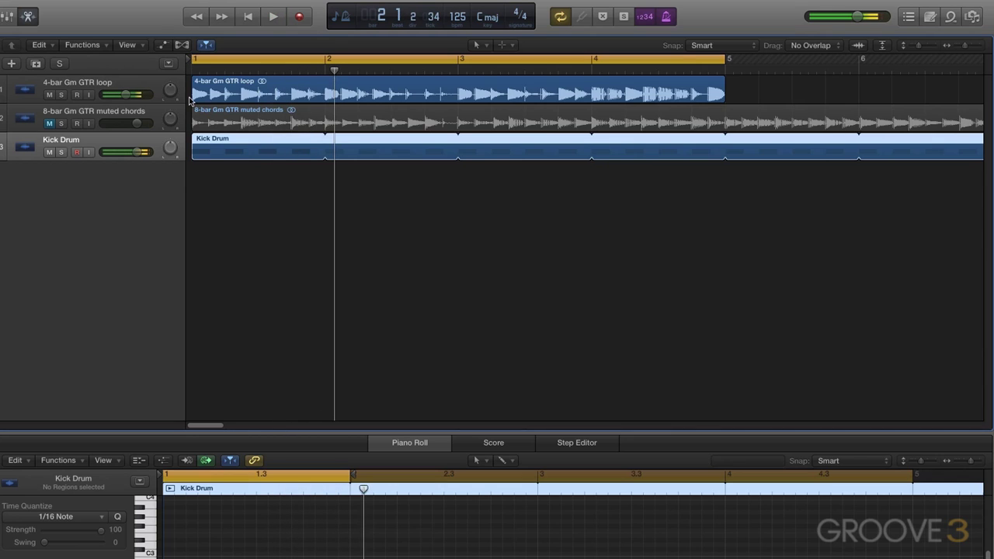
left_click(218, 141)
left_click(230, 138)
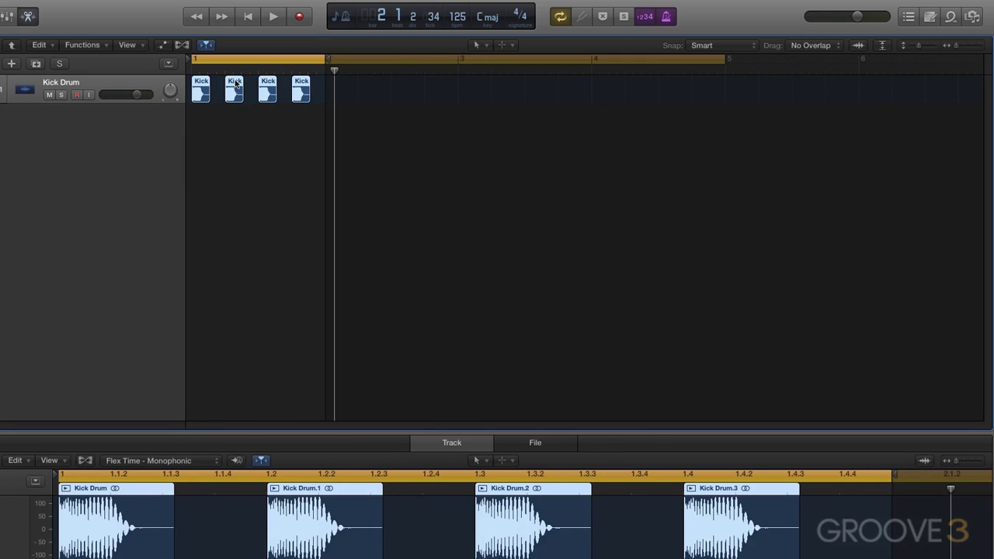
- Shift the second and third kicks off the beat grid and audition the result
left_click_drag(236, 84, 227, 84)
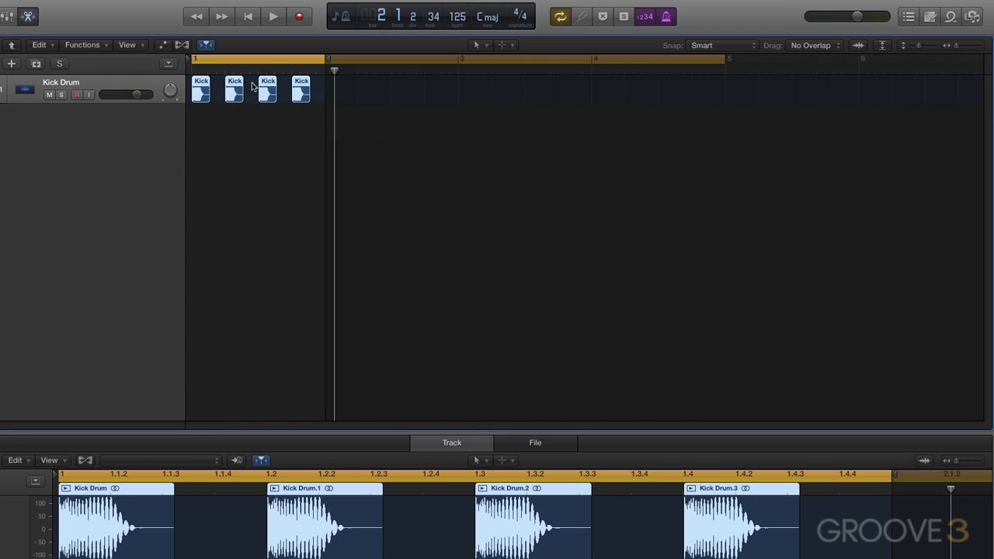
left_click_drag(227, 83, 227, 85)
left_click_drag(268, 85, 276, 88)
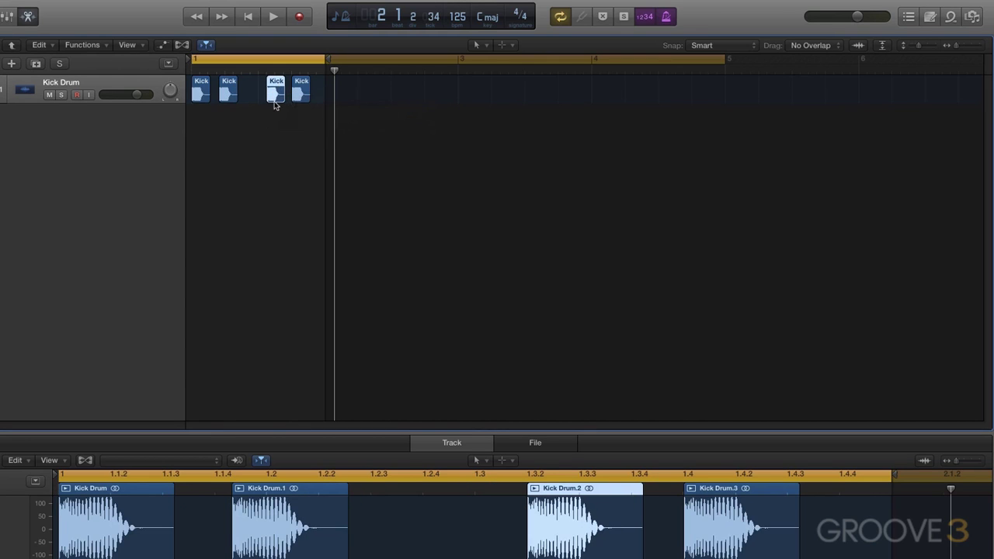
left_click(11, 46)
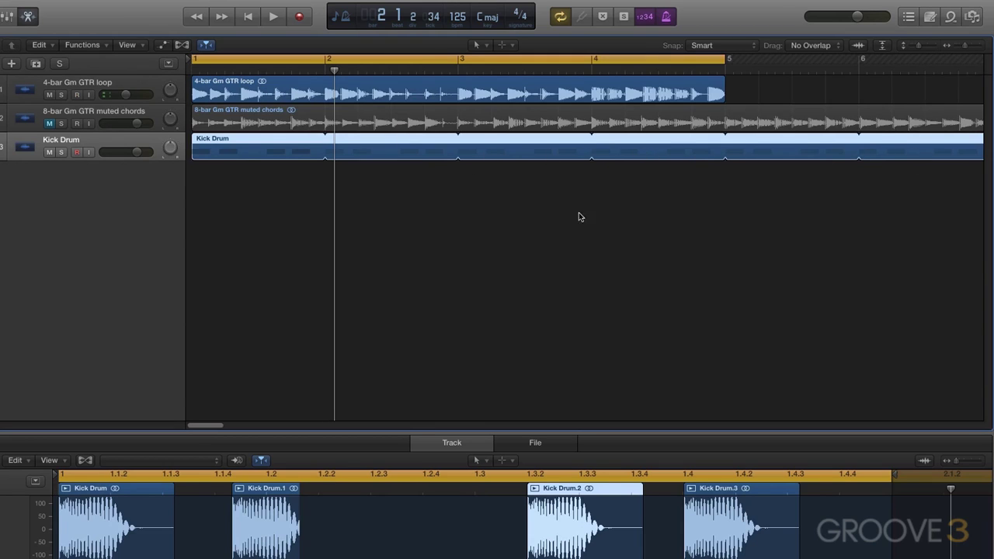
key("space")
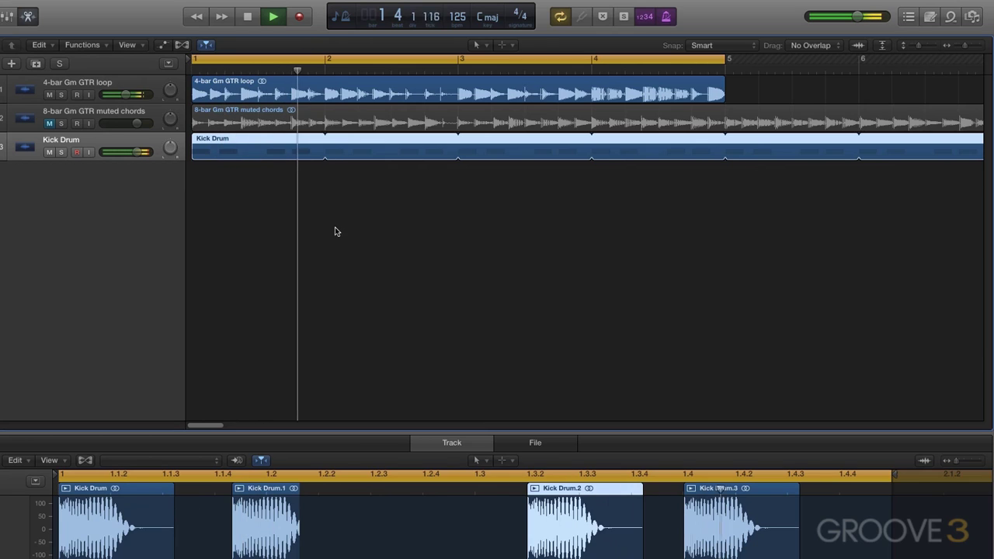
key("space")
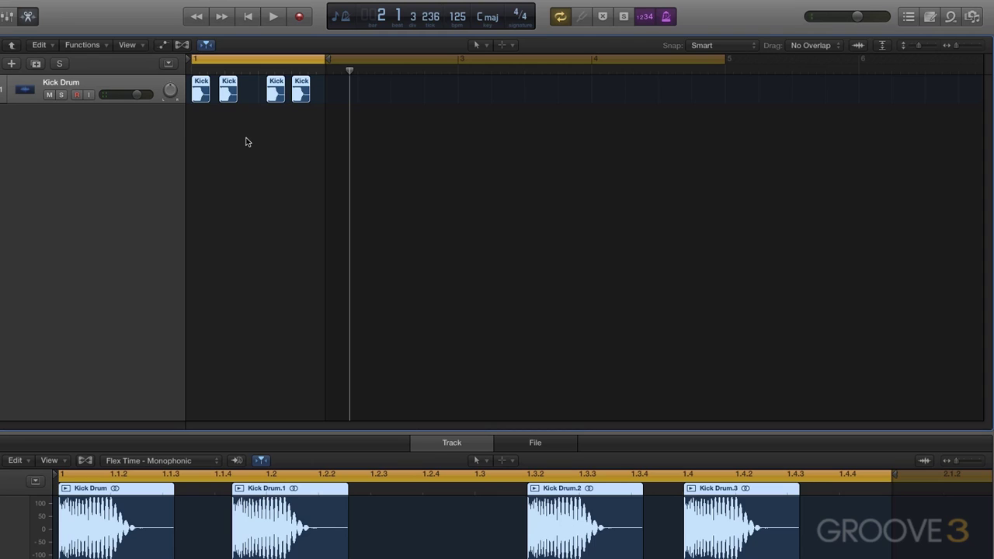
- Select all four kicks, quantize them back onto beats 1–4, and leave the folder
key("super+a")
left_click_drag(230, 87, 250, 89)
key("q")
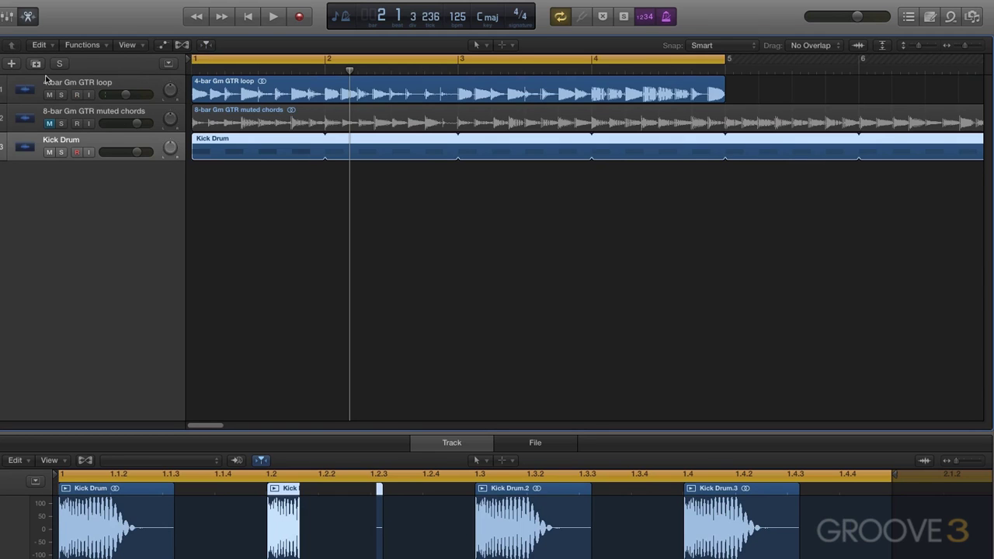
left_click(11, 45)
- Show the Inspector with I and deselect the Kick Drum folder region
key("i")
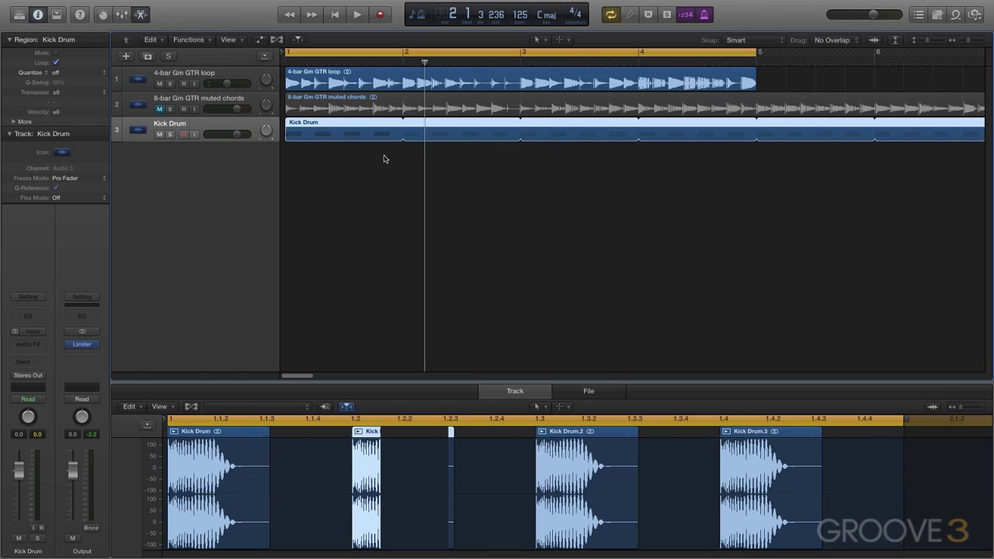
left_click(384, 160)
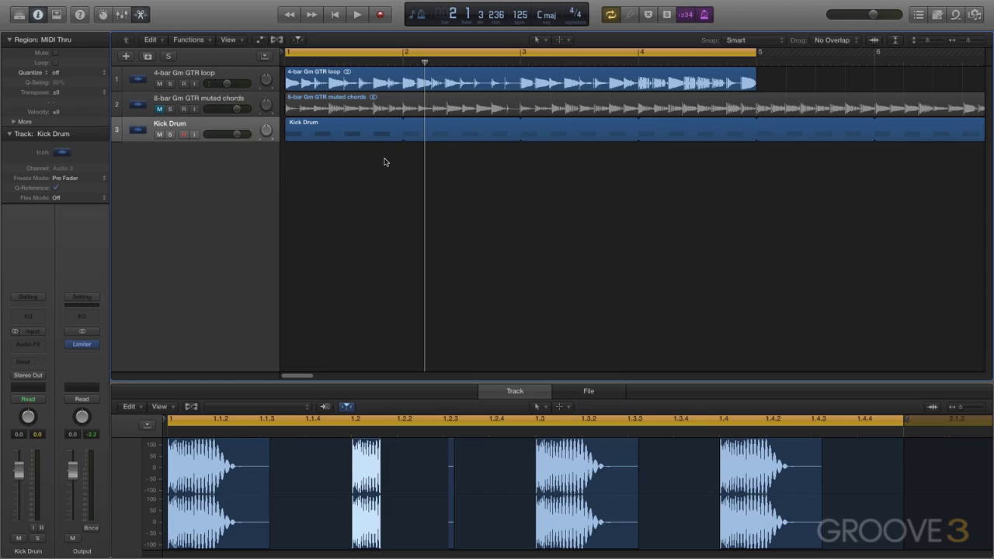